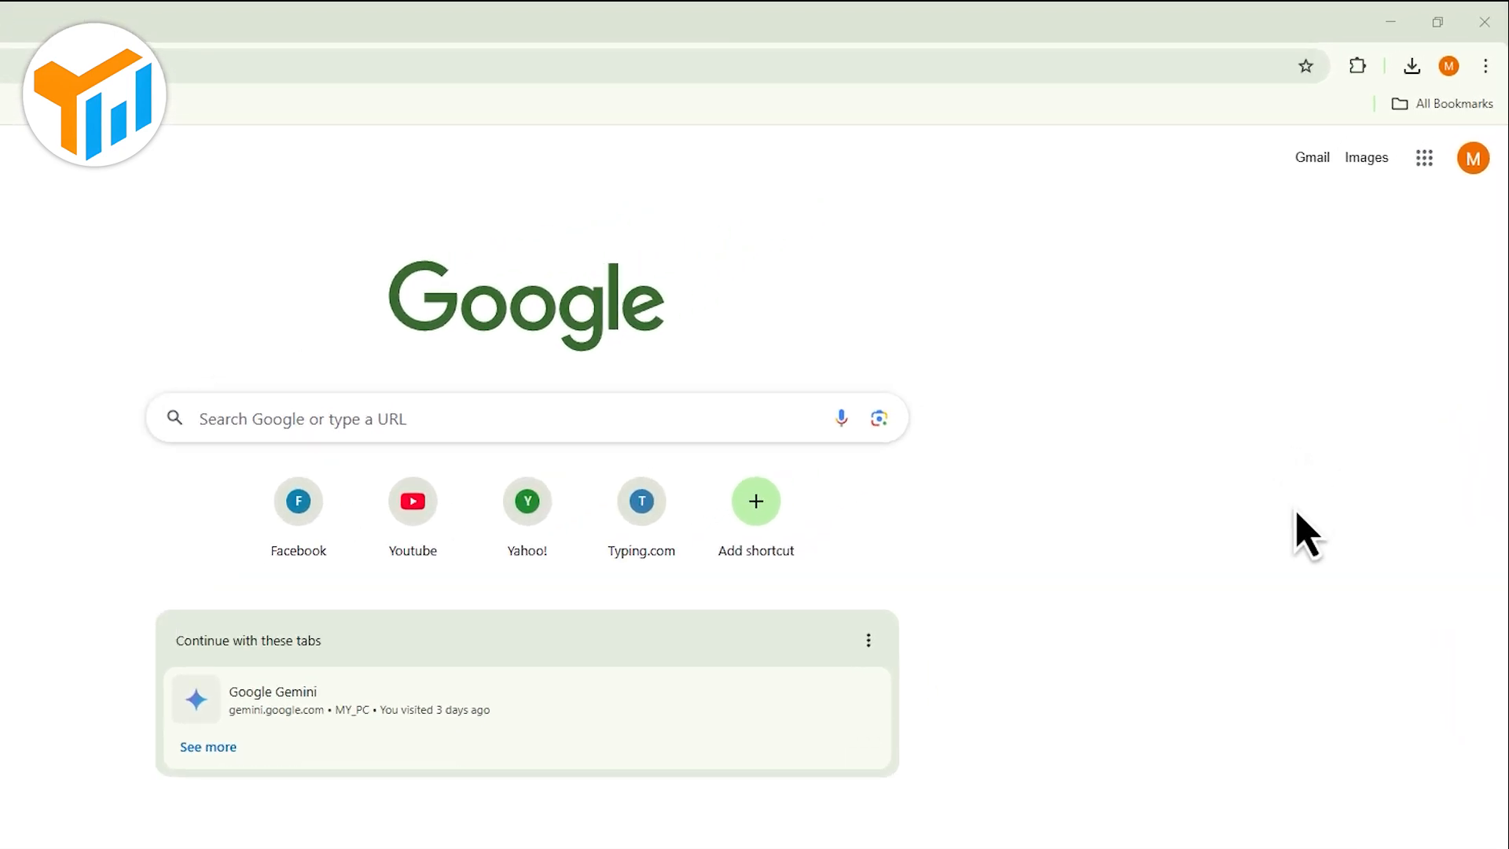
- From the profile menu, add an account and begin a Create account flow for personal use
click(1473, 157)
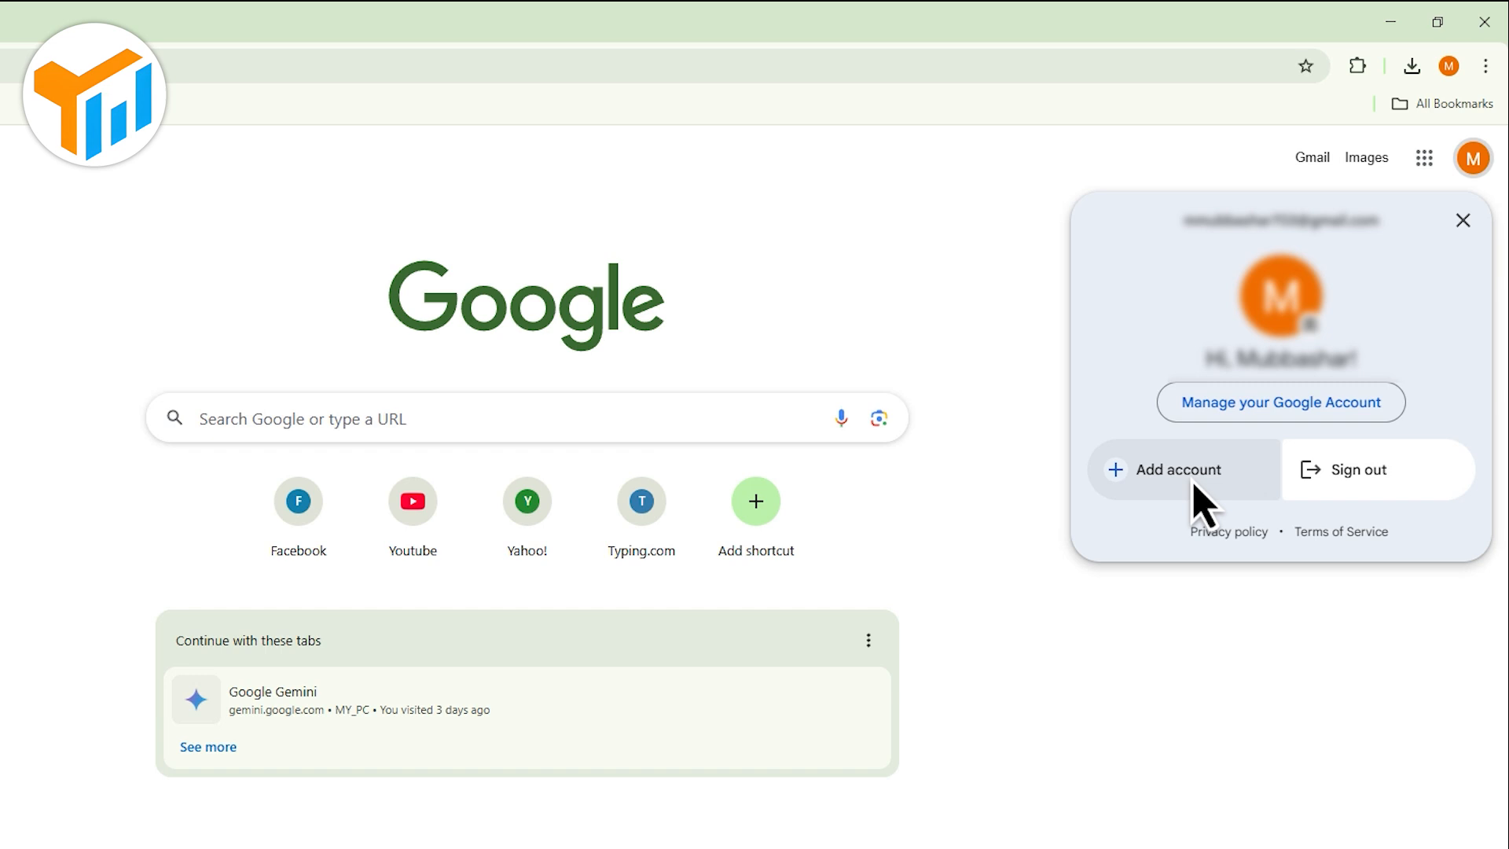
click(1180, 469)
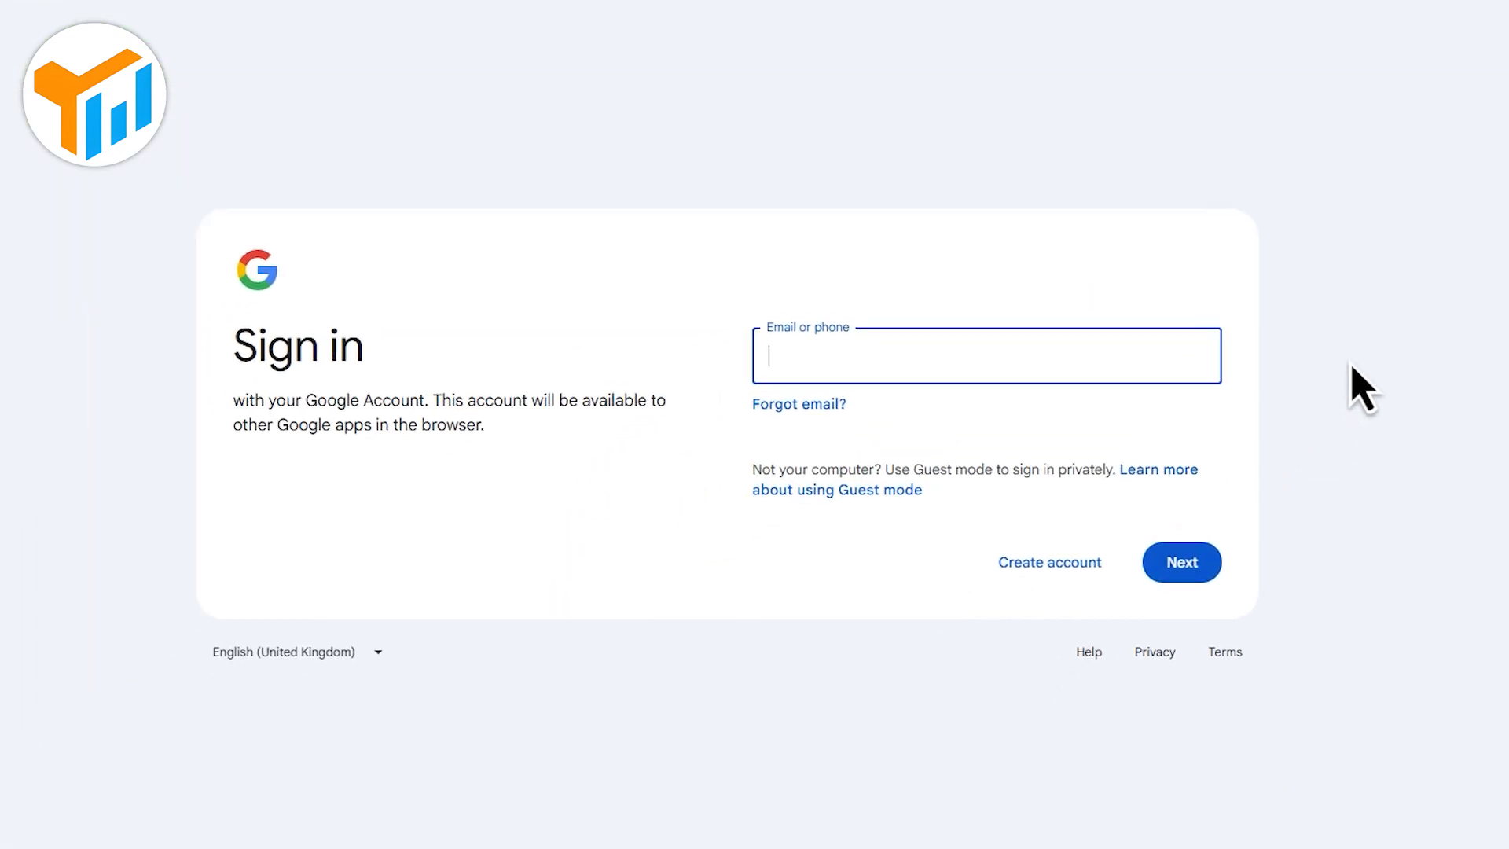
click(1115, 543)
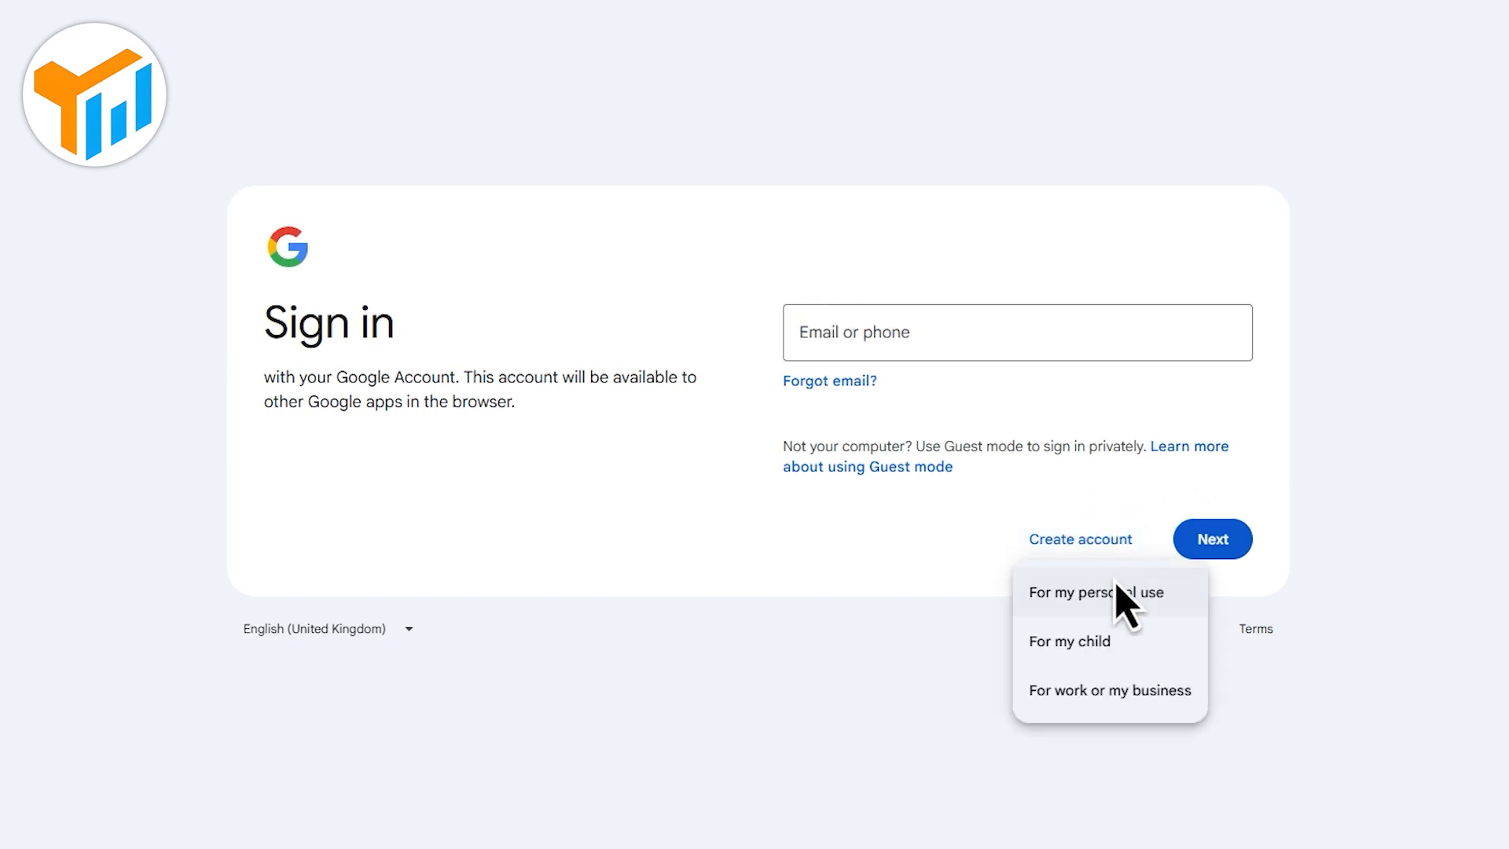
click(1115, 591)
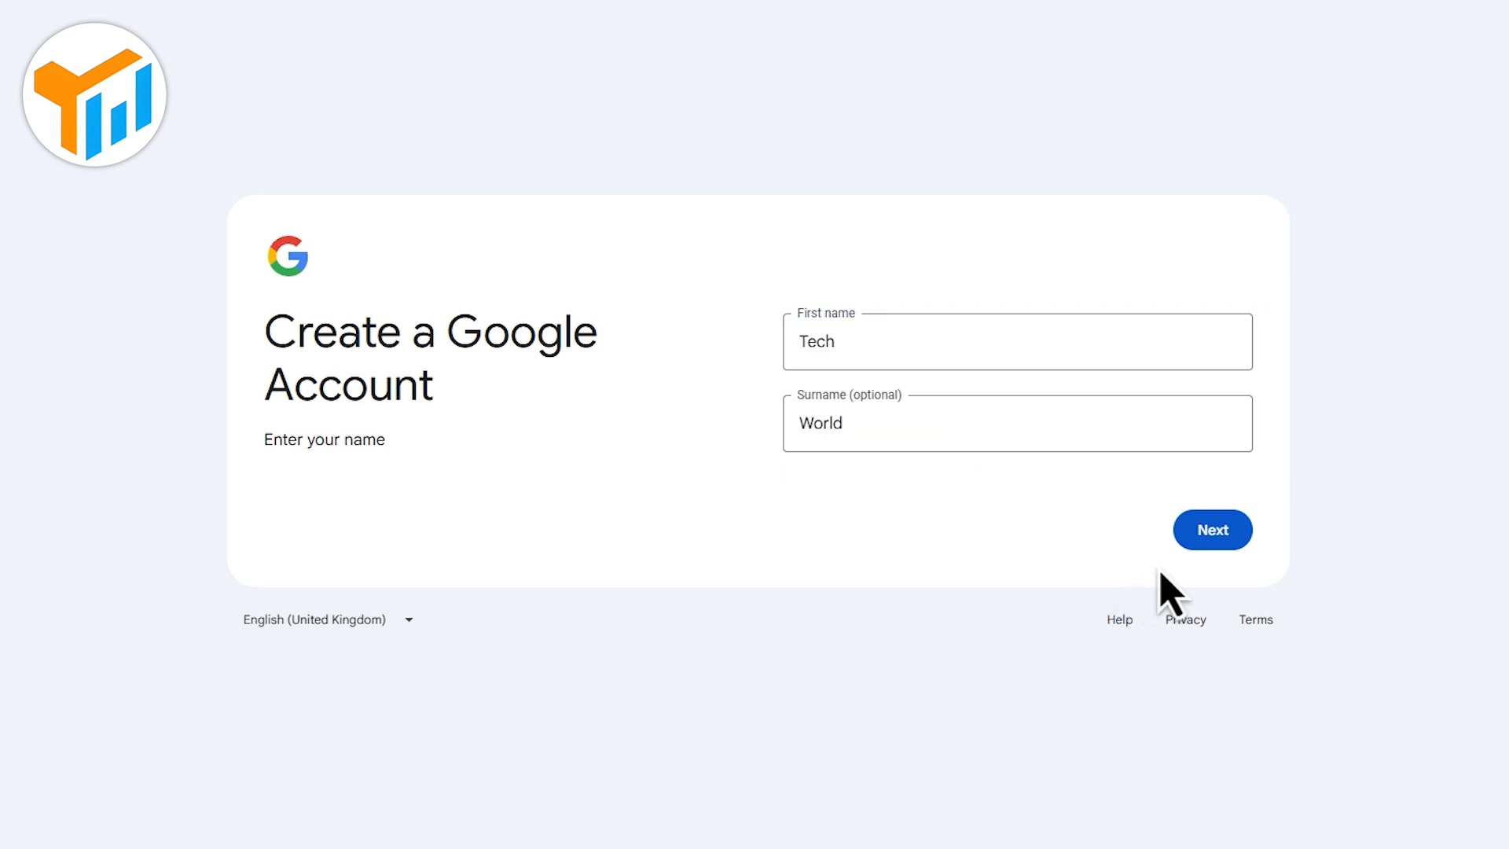
- Advance through name, birthday/gender and password, skip recovery email, and confirm the reviewed info
click(1214, 530)
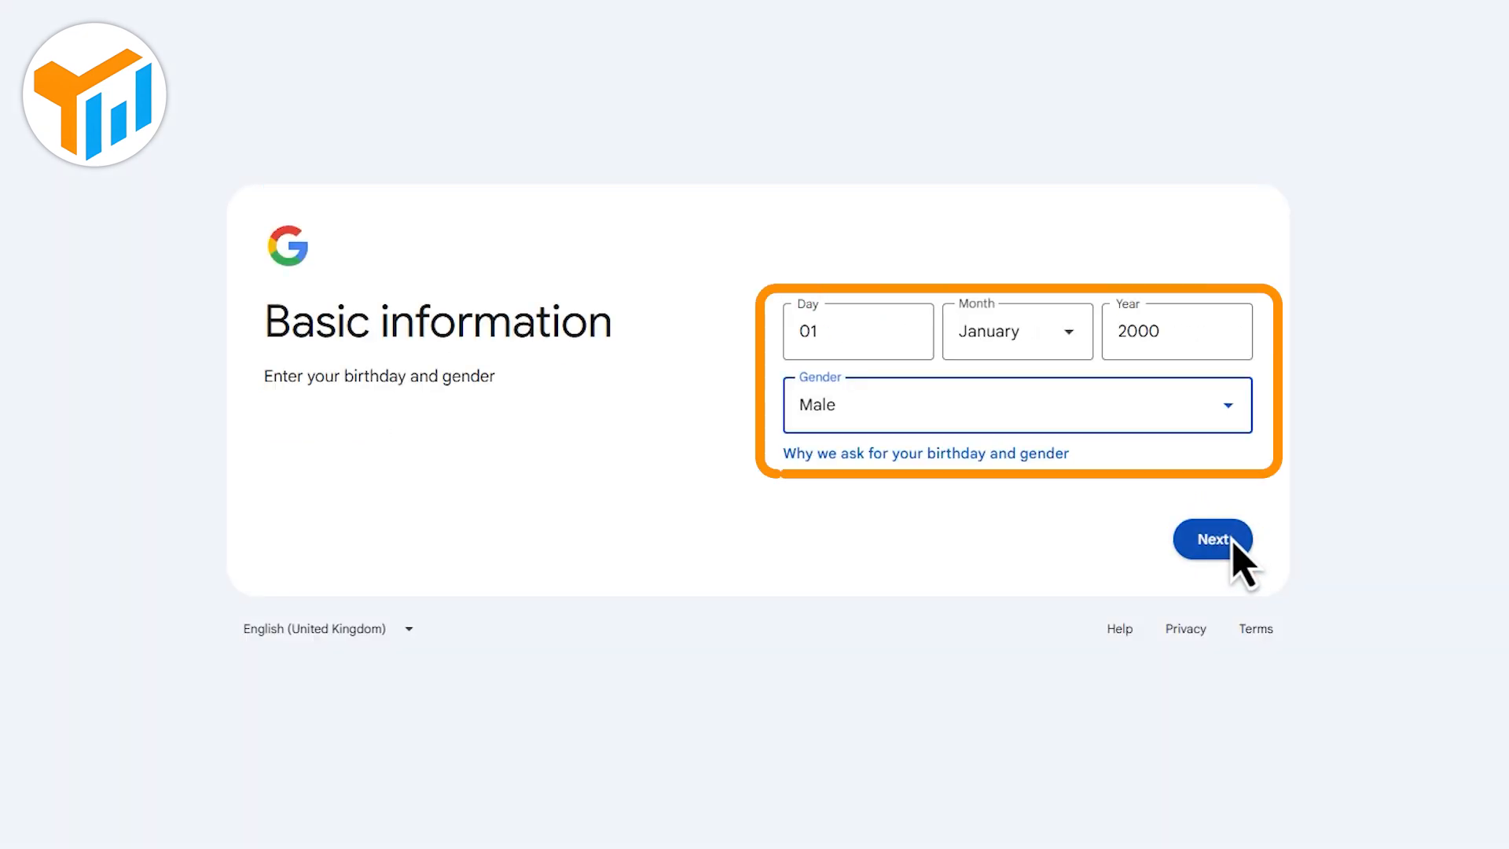
click(1223, 545)
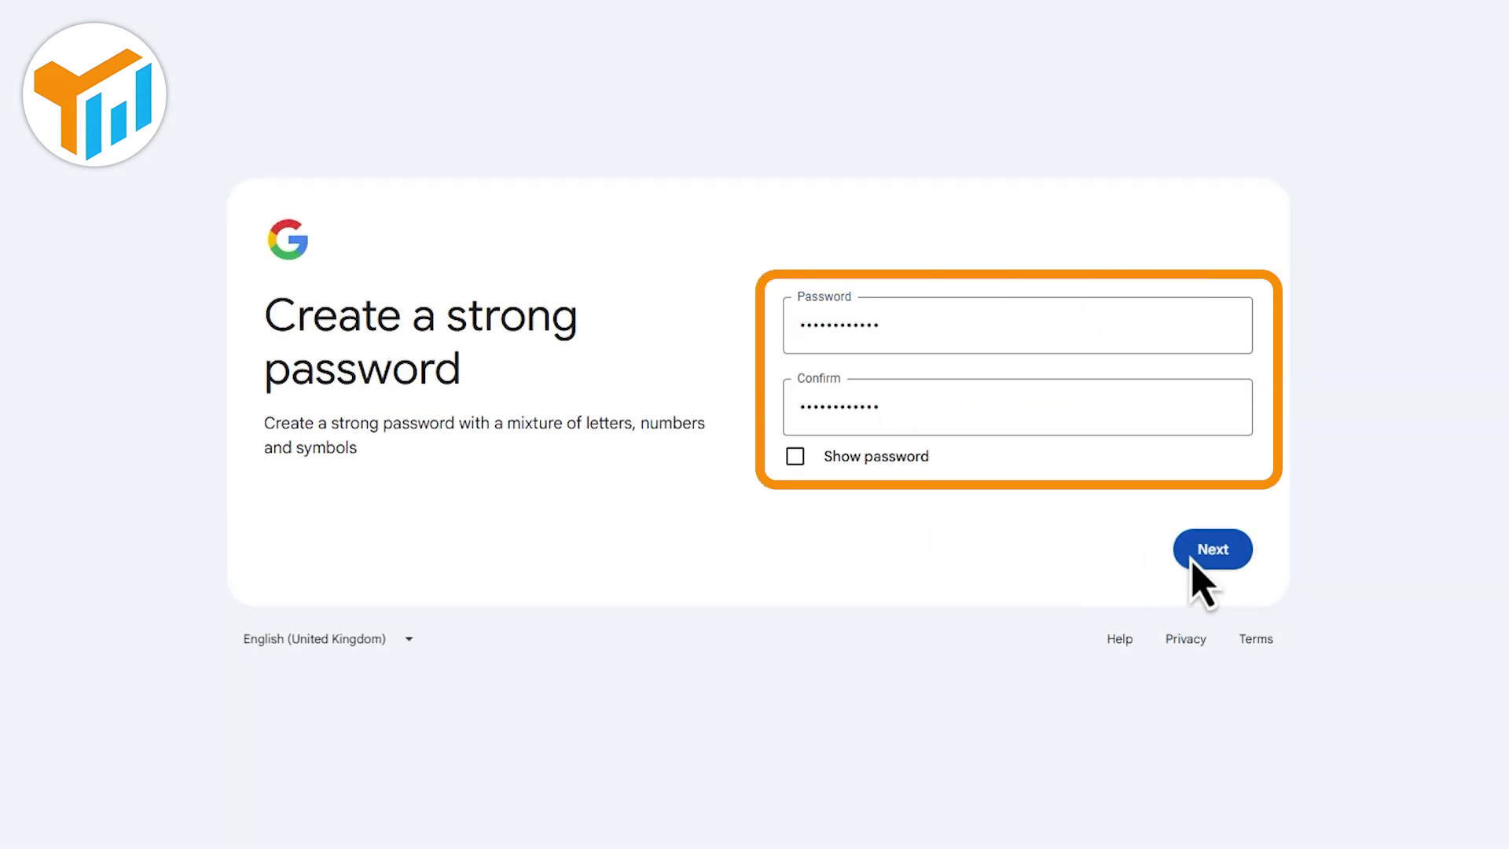
click(1212, 550)
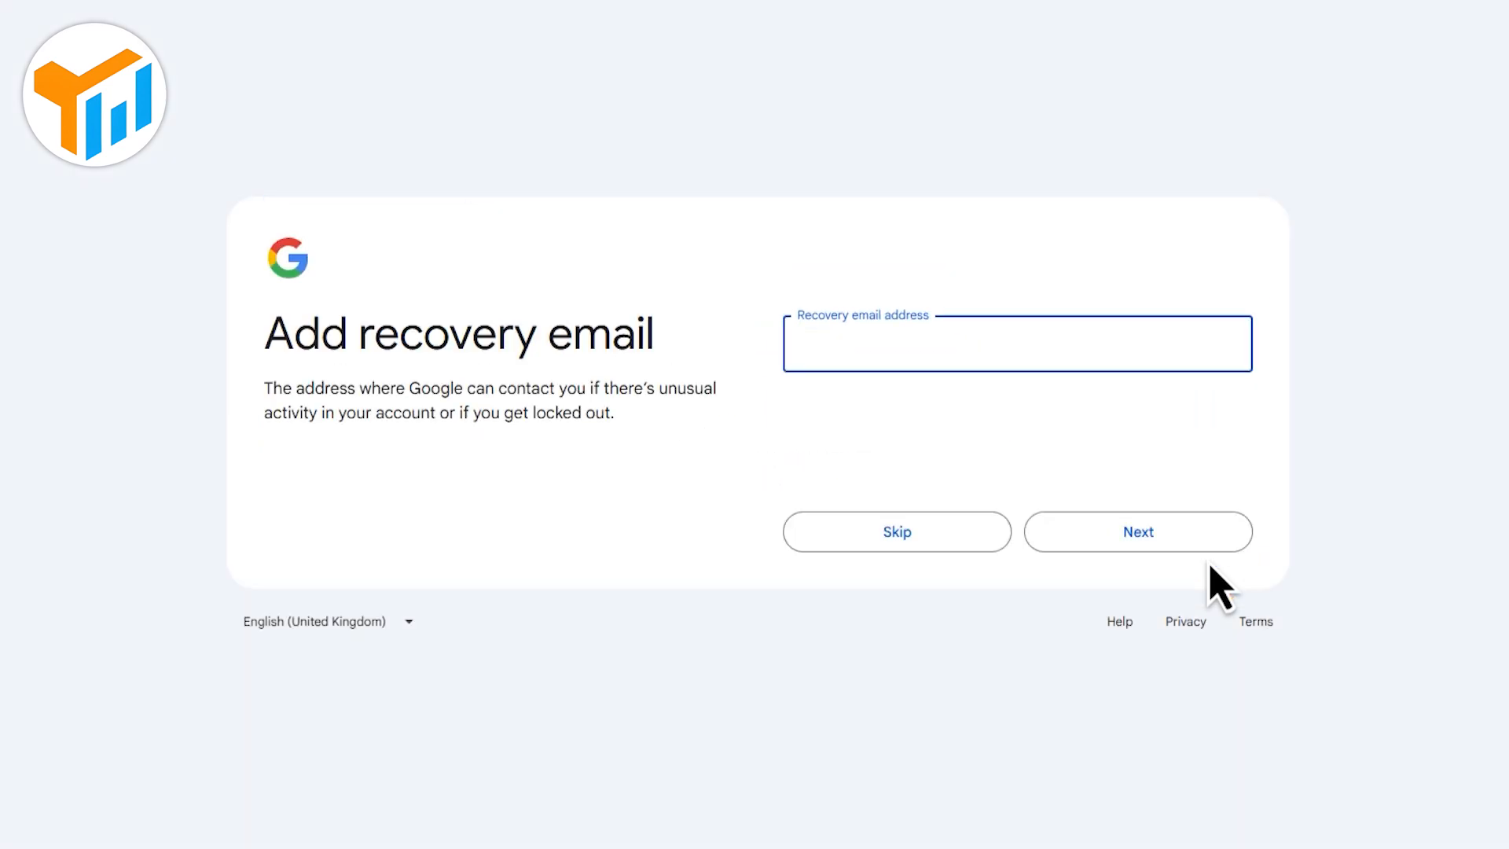
click(972, 532)
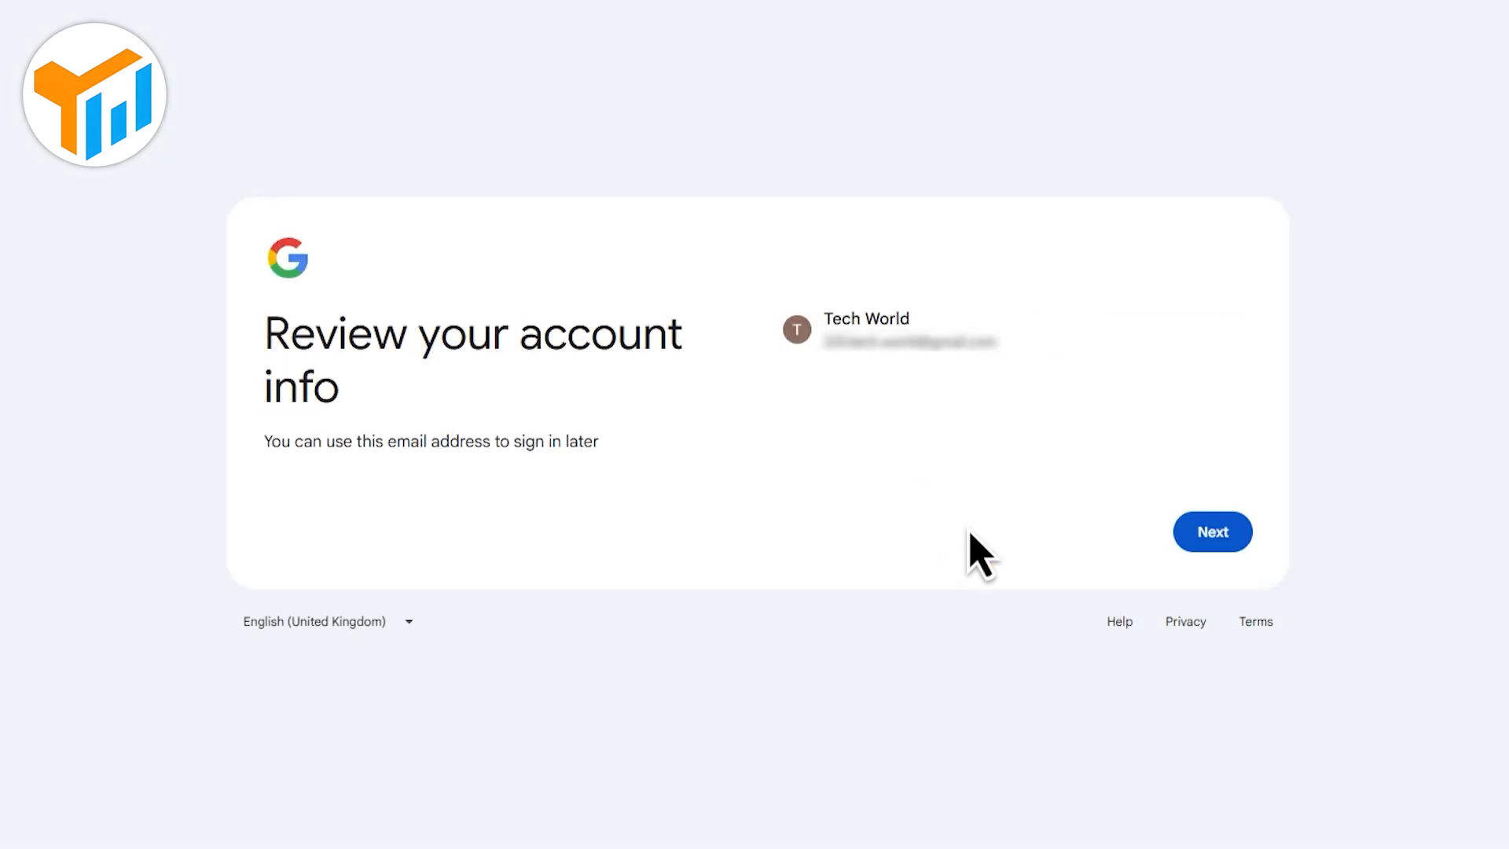
click(1213, 532)
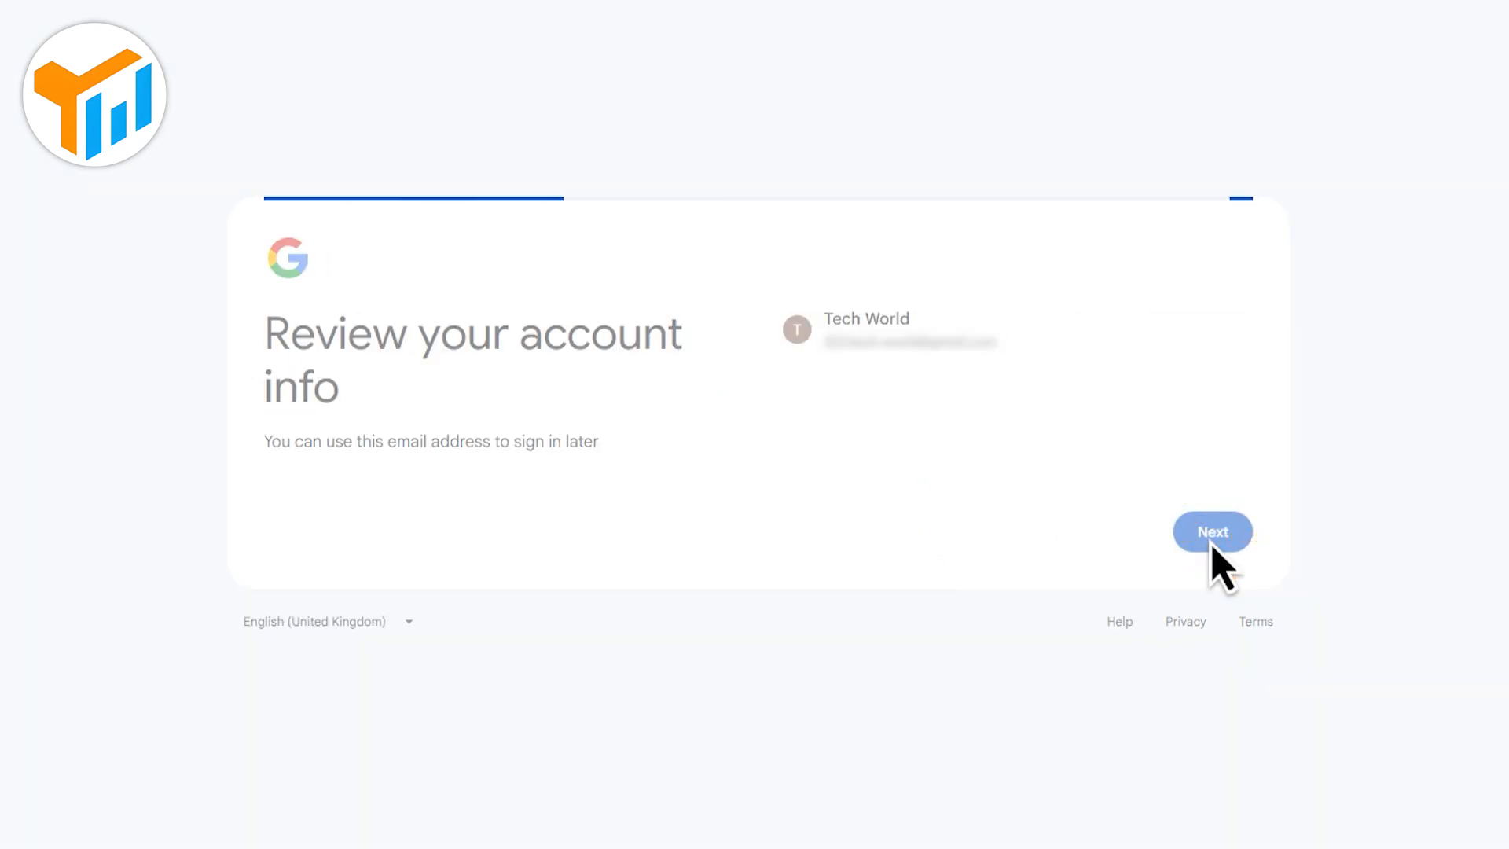
scroll(1102, 550, down, 5)
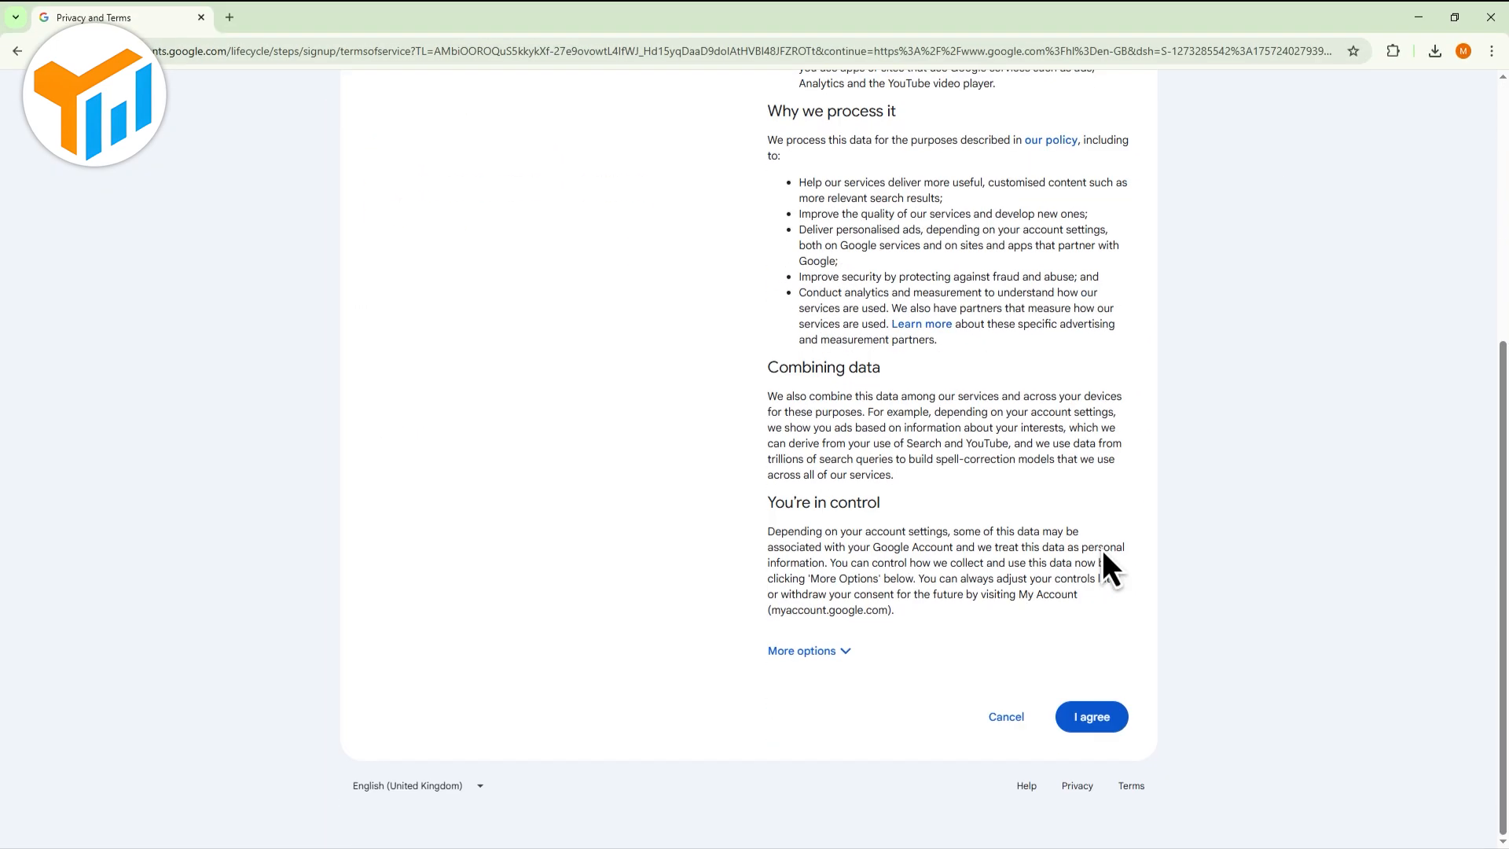
- Accept the Privacy and Terms with I agree to finalize the new account
click(1091, 717)
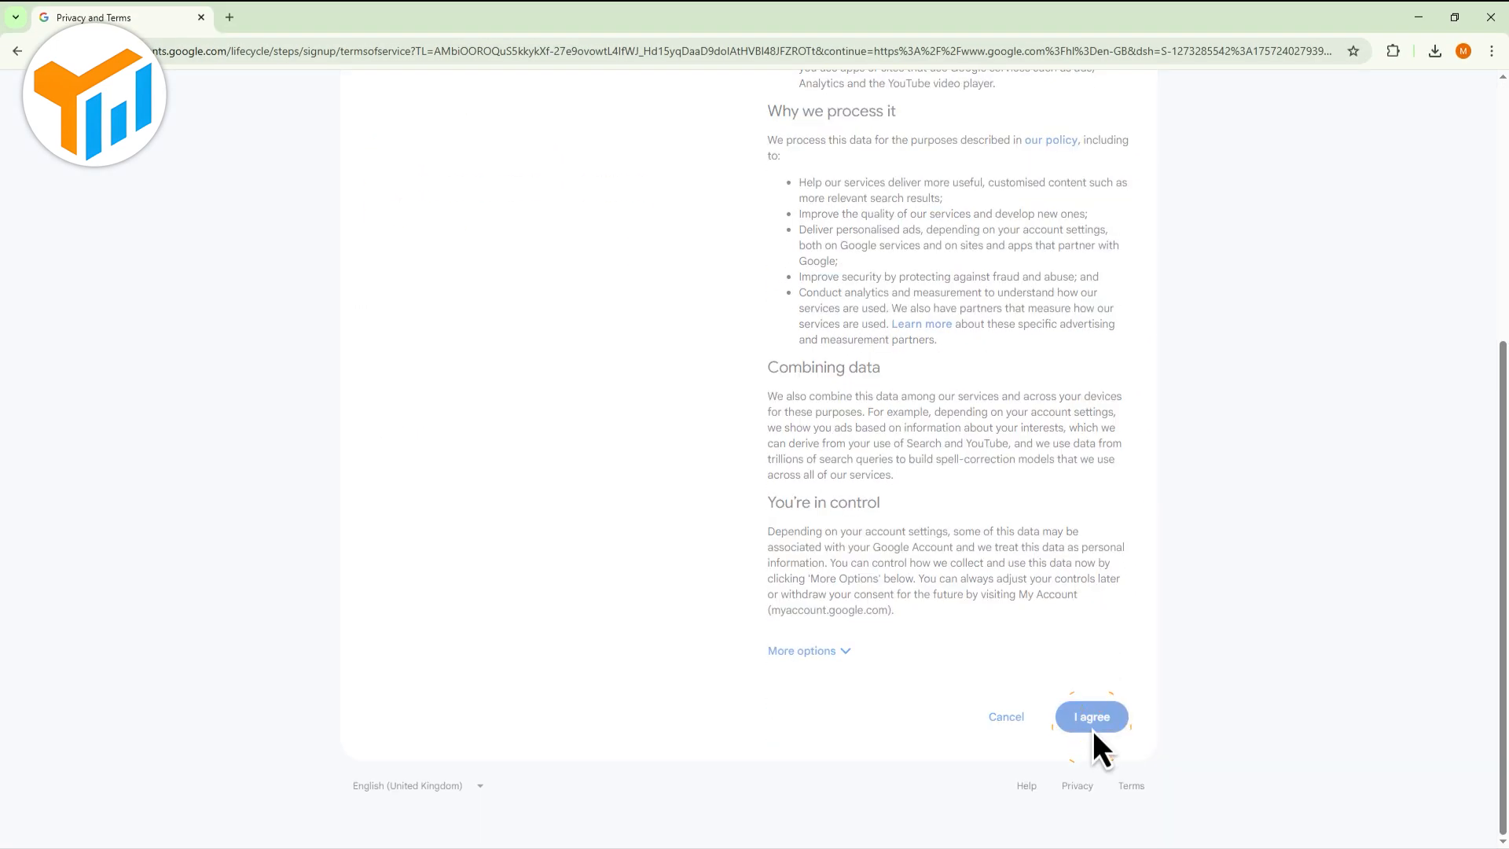